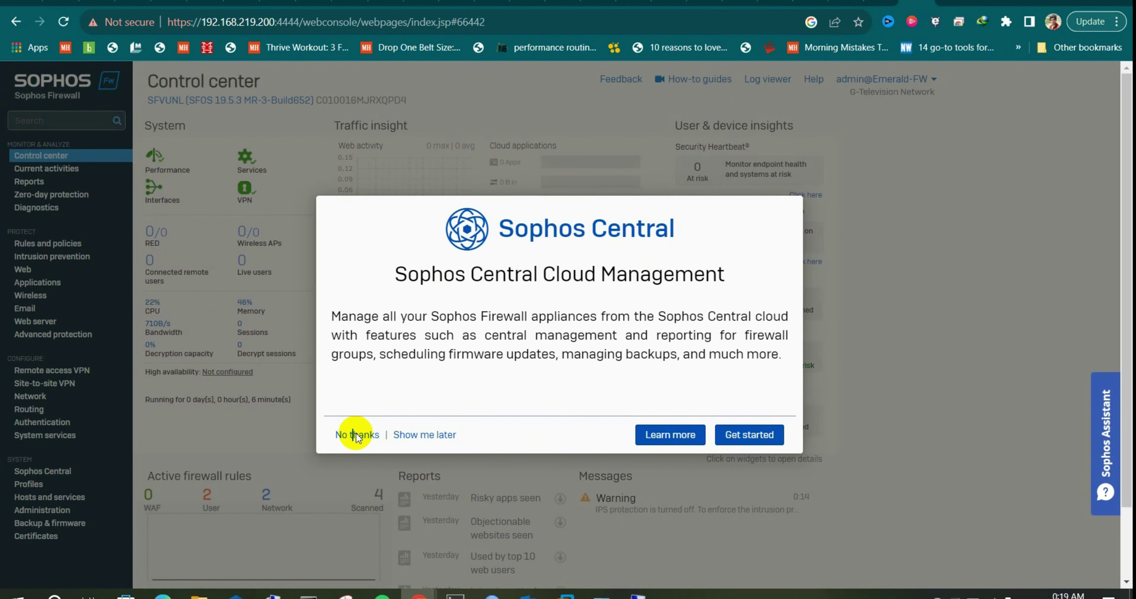
- Decline the Sophos Central cloud management offer and review the Control center's detail views for system, CPU and memory, network, security, alerts and interfaces
{"action": "left_click", "coordinate": [356, 436]}
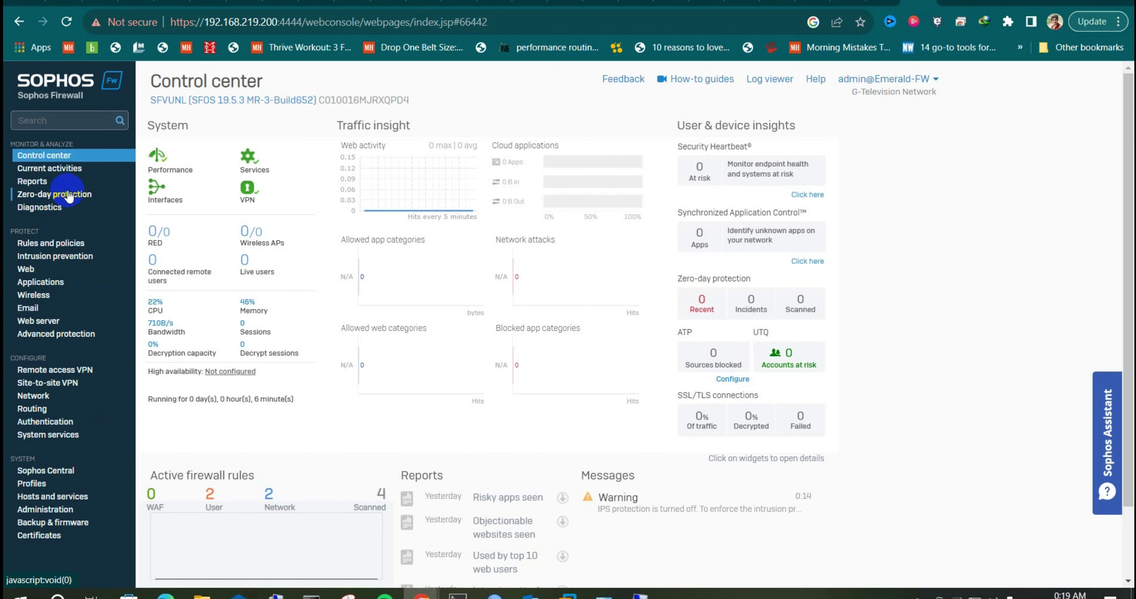
{"action": "left_click", "coordinate": [156, 189]}
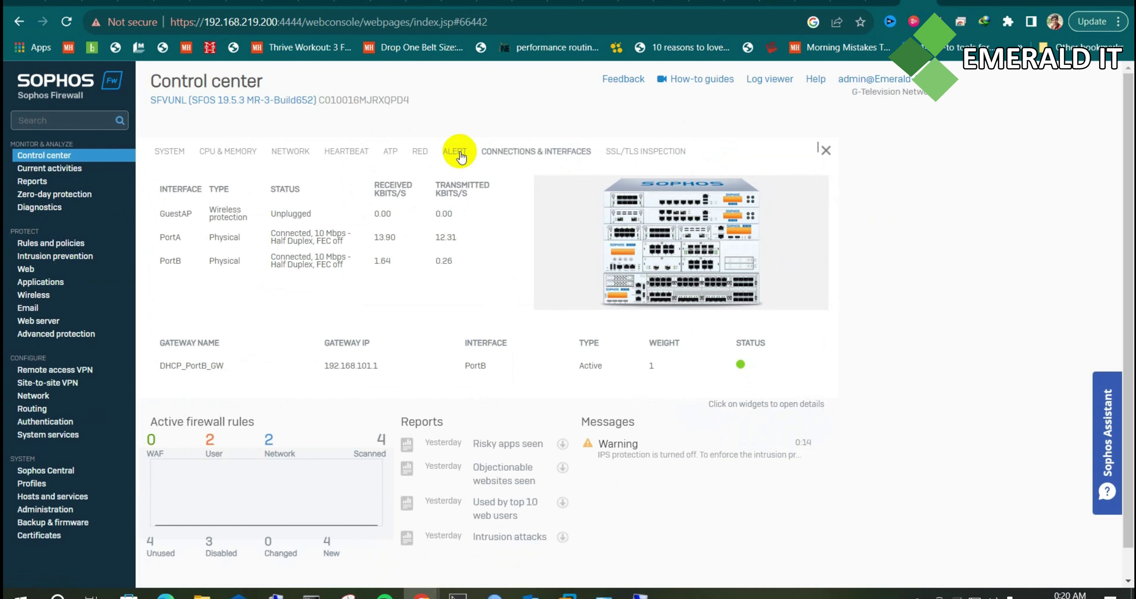
{"action": "left_click", "coordinate": [174, 158]}
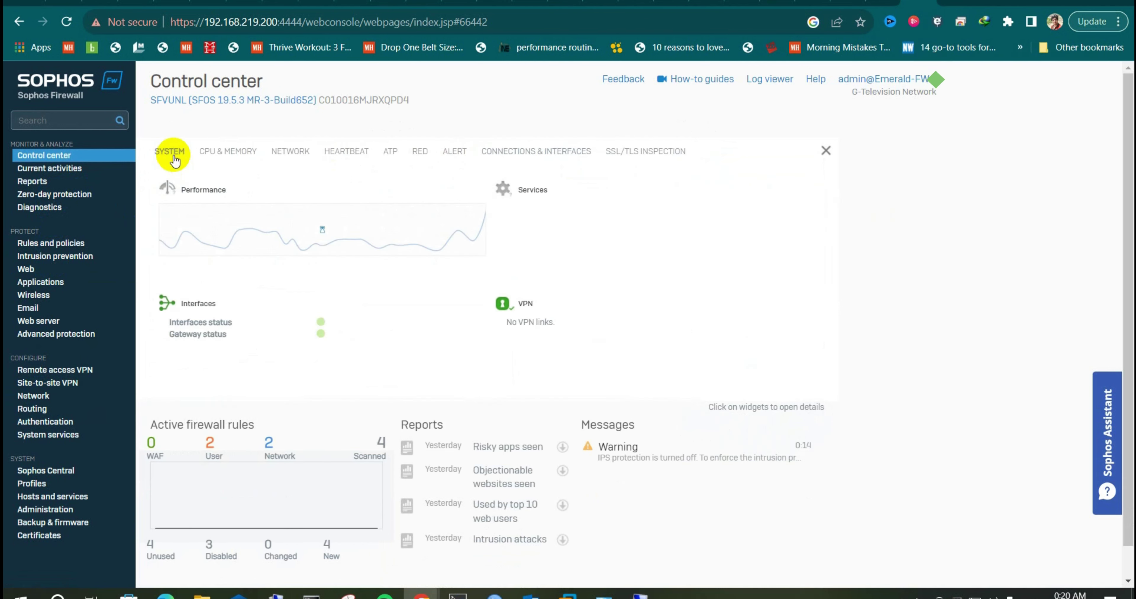
{"action": "left_click", "coordinate": [202, 157]}
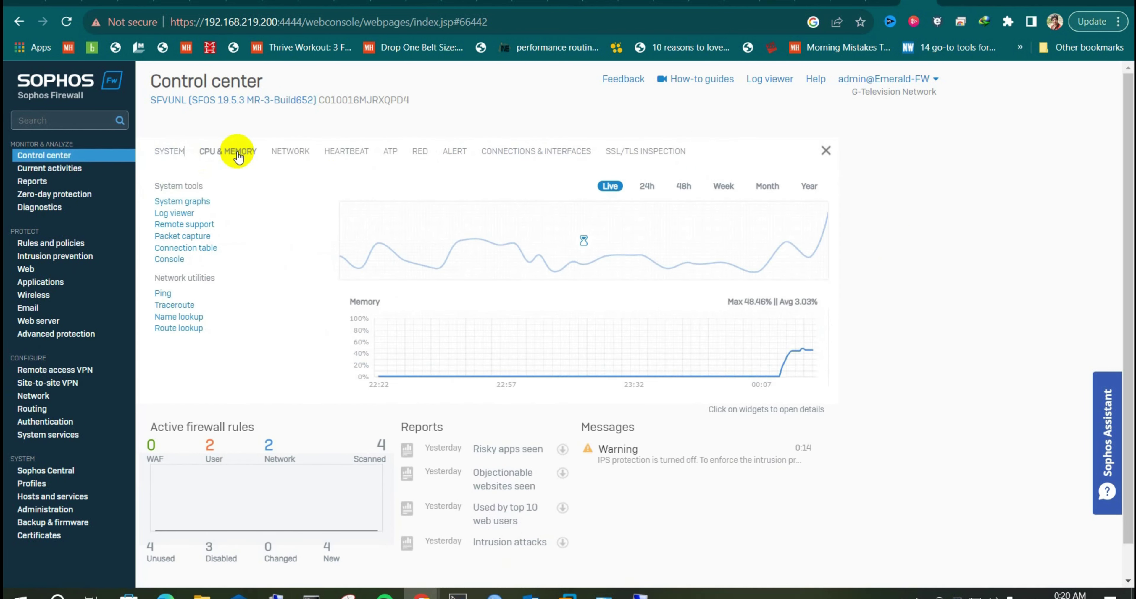
{"action": "left_click", "coordinate": [288, 160]}
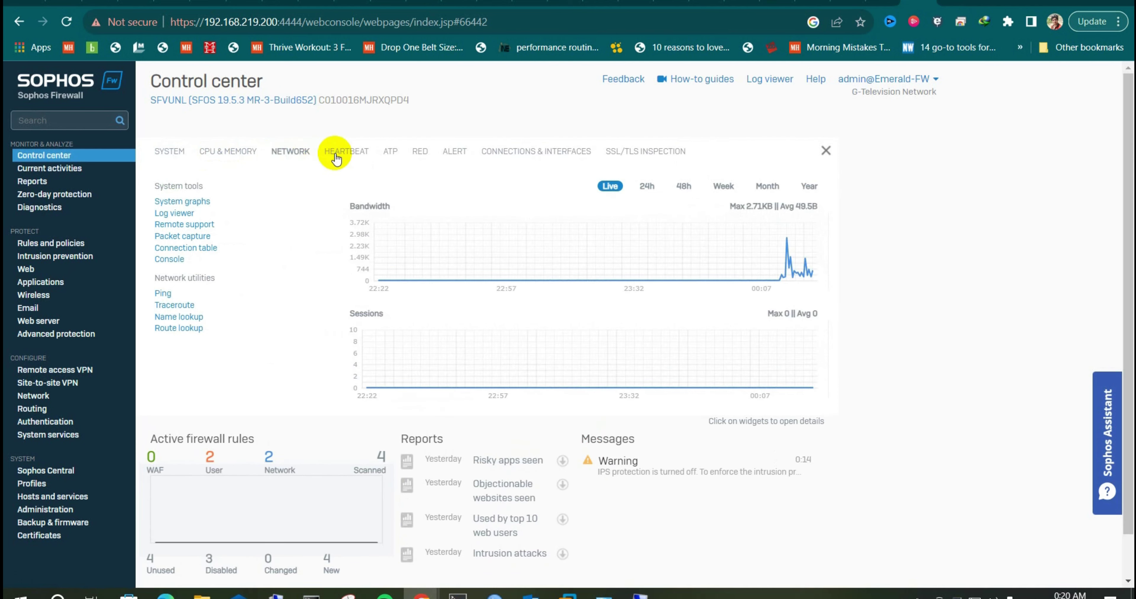
{"action": "left_click", "coordinate": [347, 158]}
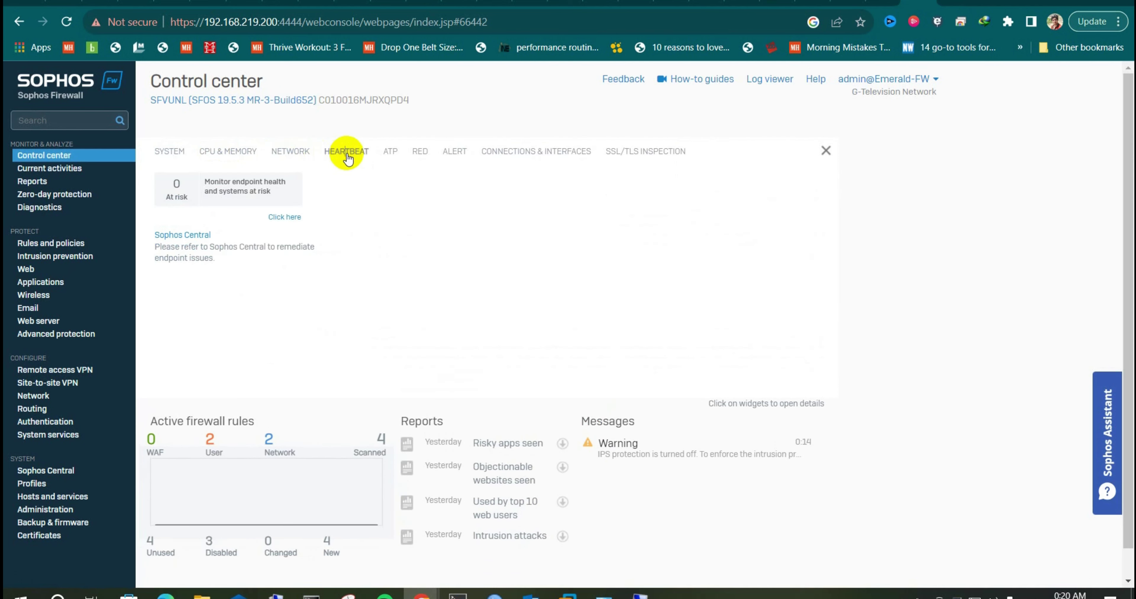
{"action": "left_click", "coordinate": [390, 159]}
{"action": "left_click", "coordinate": [416, 159]}
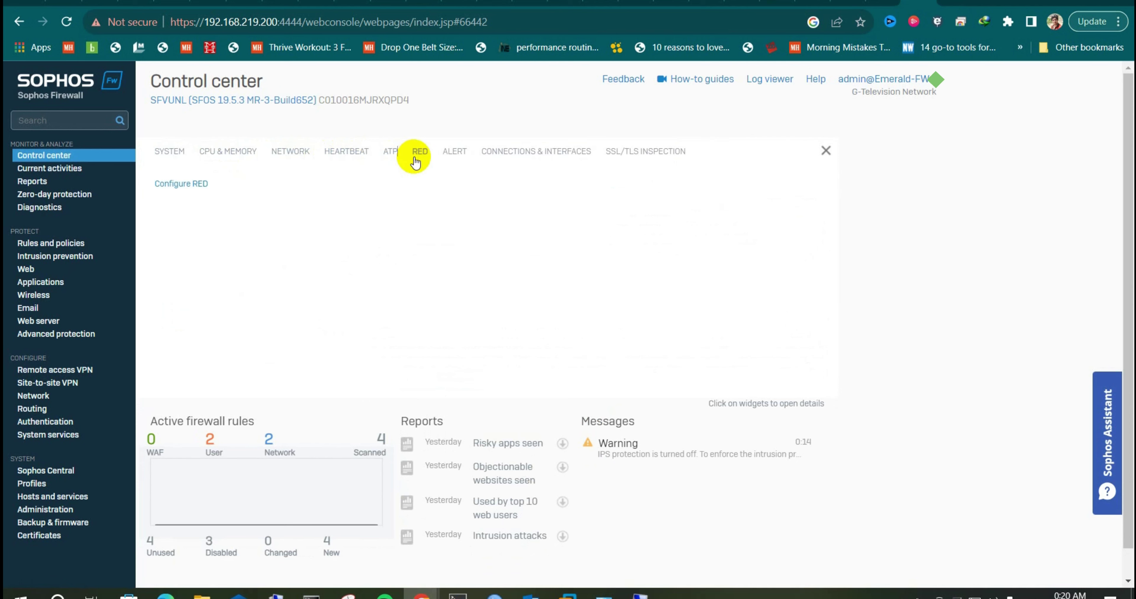
{"action": "left_click", "coordinate": [449, 159]}
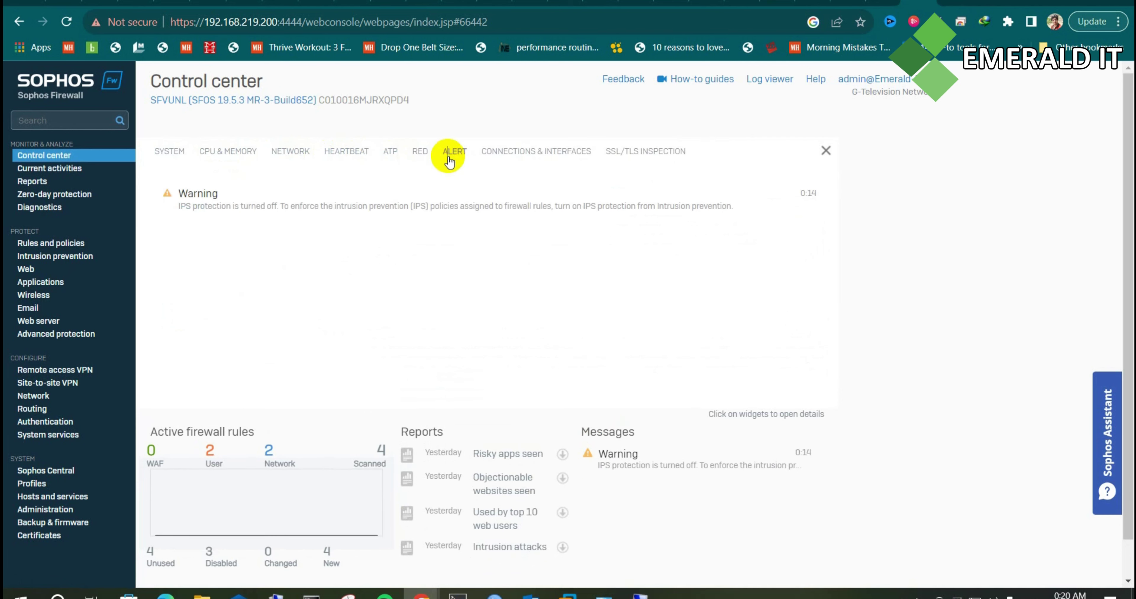
{"action": "left_click", "coordinate": [502, 153]}
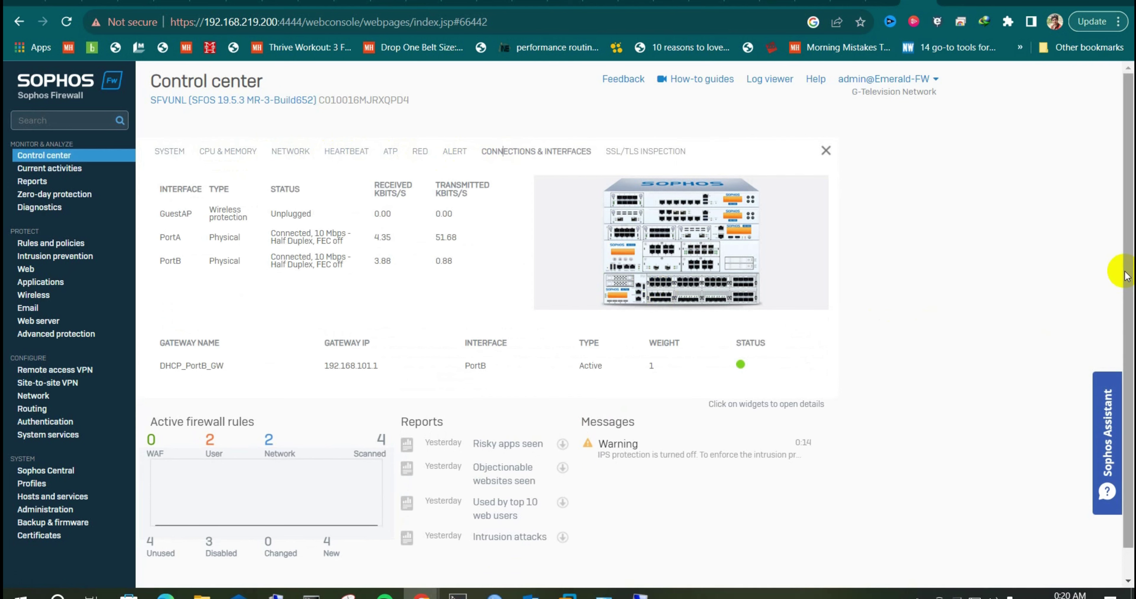
{"action": "left_click_drag", "start_coordinate": [1124, 265], "coordinate": [1129, 309]}
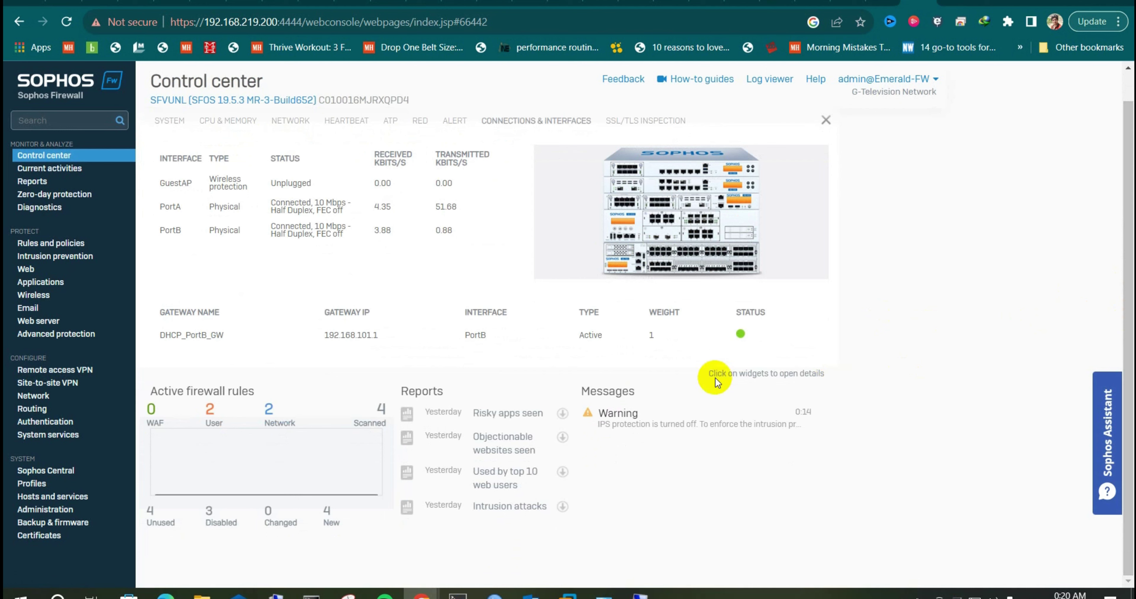
{"action": "double_click", "coordinate": [759, 374]}
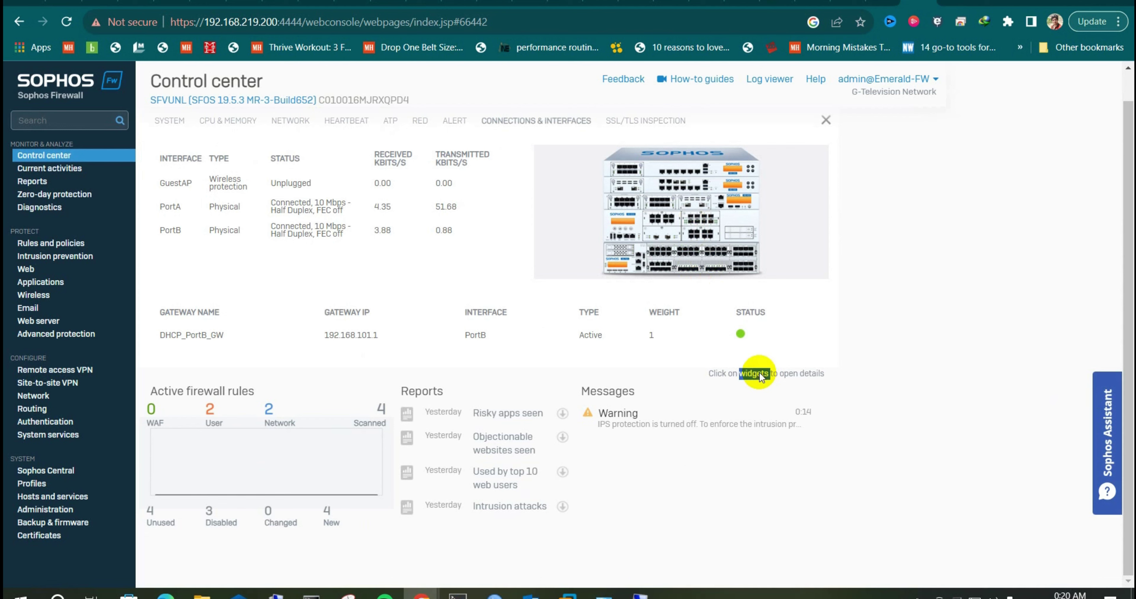
{"action": "left_click", "coordinate": [946, 249]}
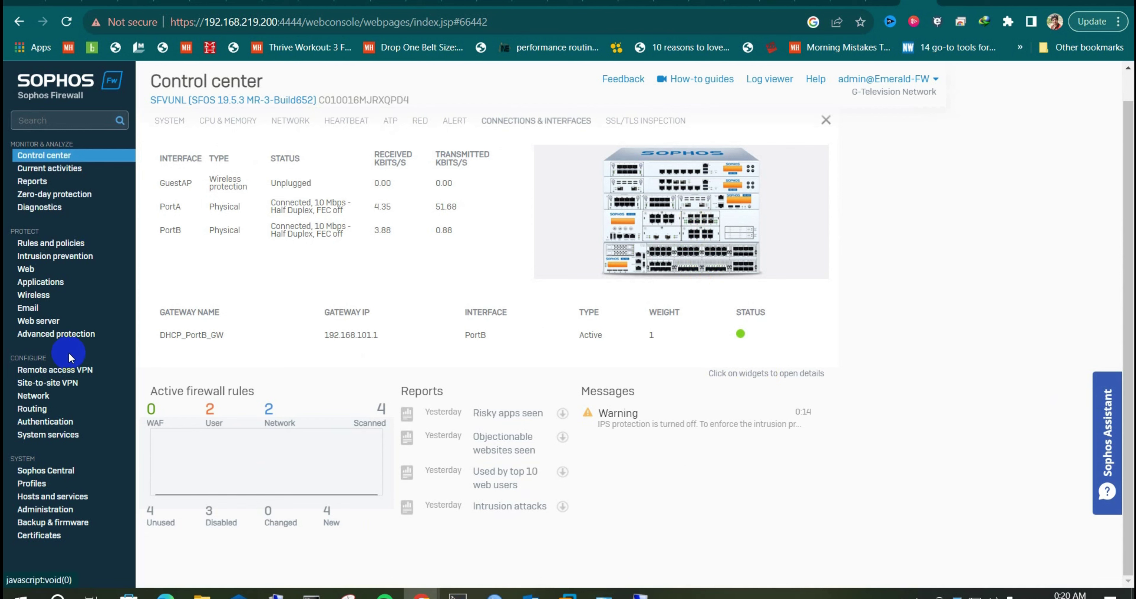
- Review the firewall's network interfaces and the interface types that can be added
{"action": "left_click", "coordinate": [44, 396]}
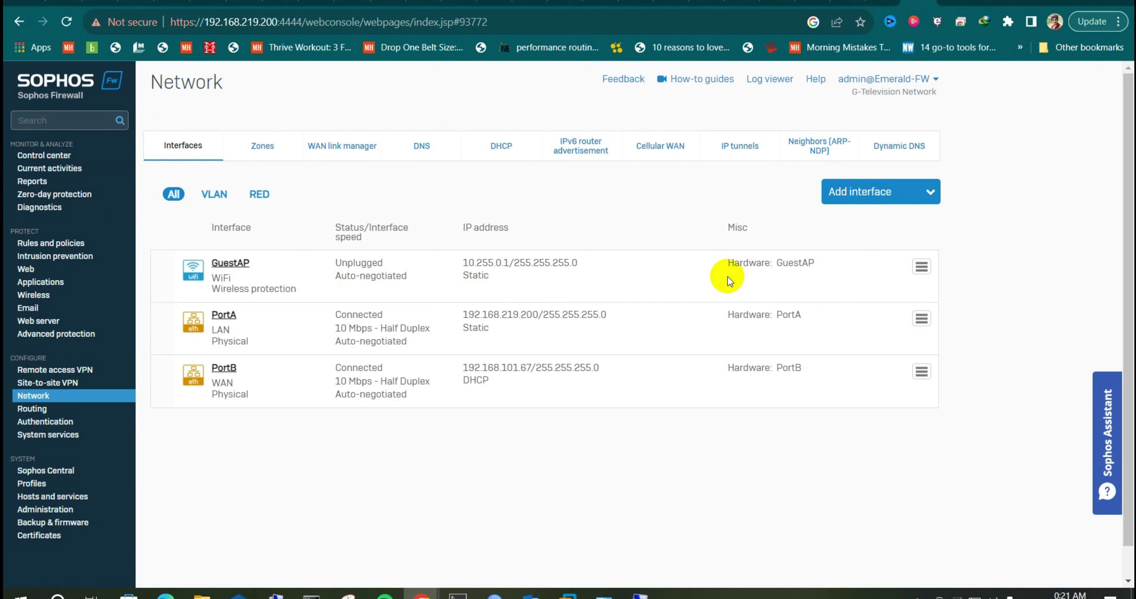
{"action": "left_click", "coordinate": [886, 194]}
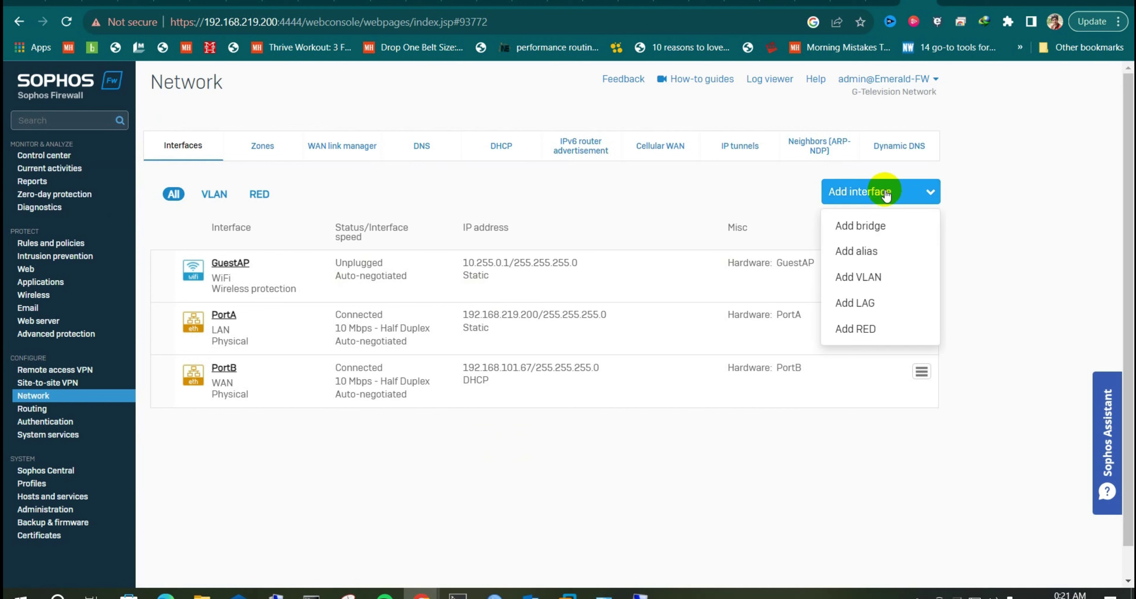
{"action": "left_click", "coordinate": [953, 190]}
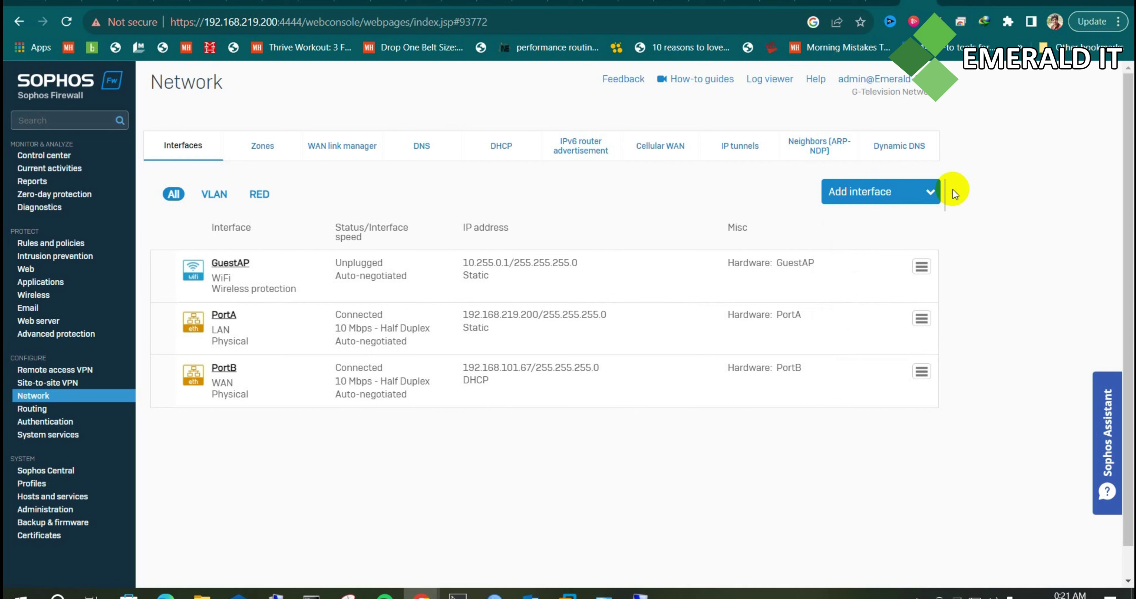
- View the schedule profiles and return to the Control center
{"action": "left_click", "coordinate": [118, 484]}
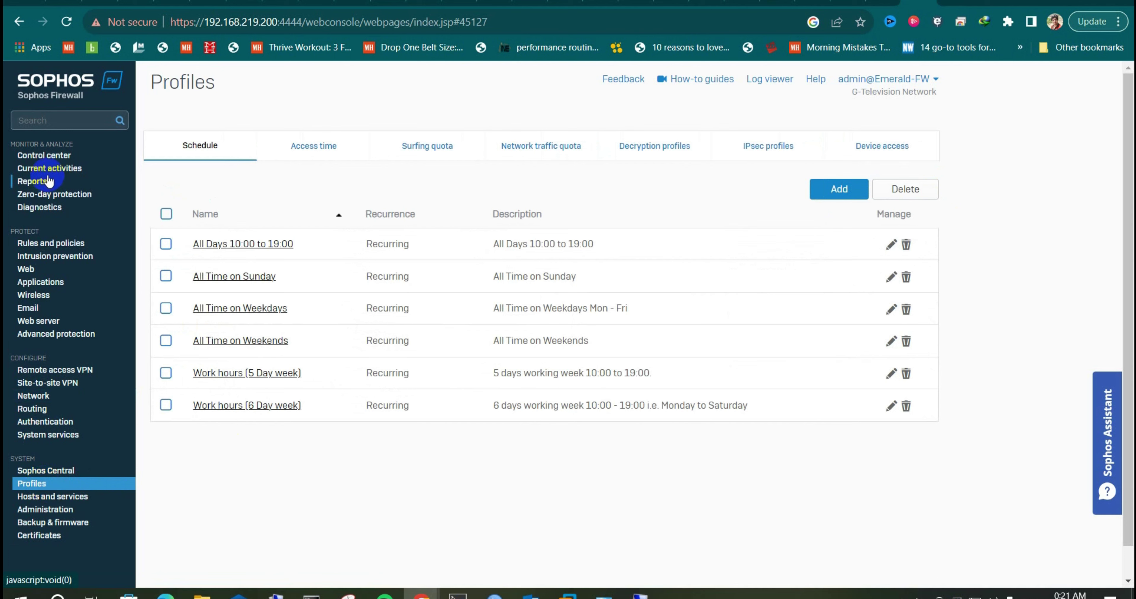
{"action": "left_click", "coordinate": [46, 197]}
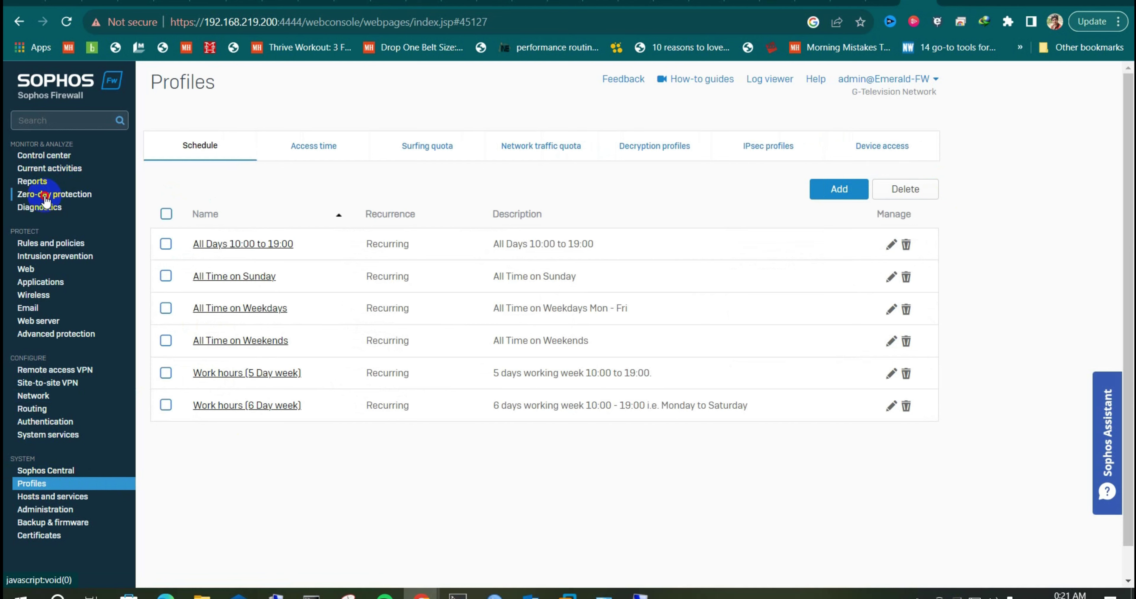
{"action": "left_click", "coordinate": [46, 156]}
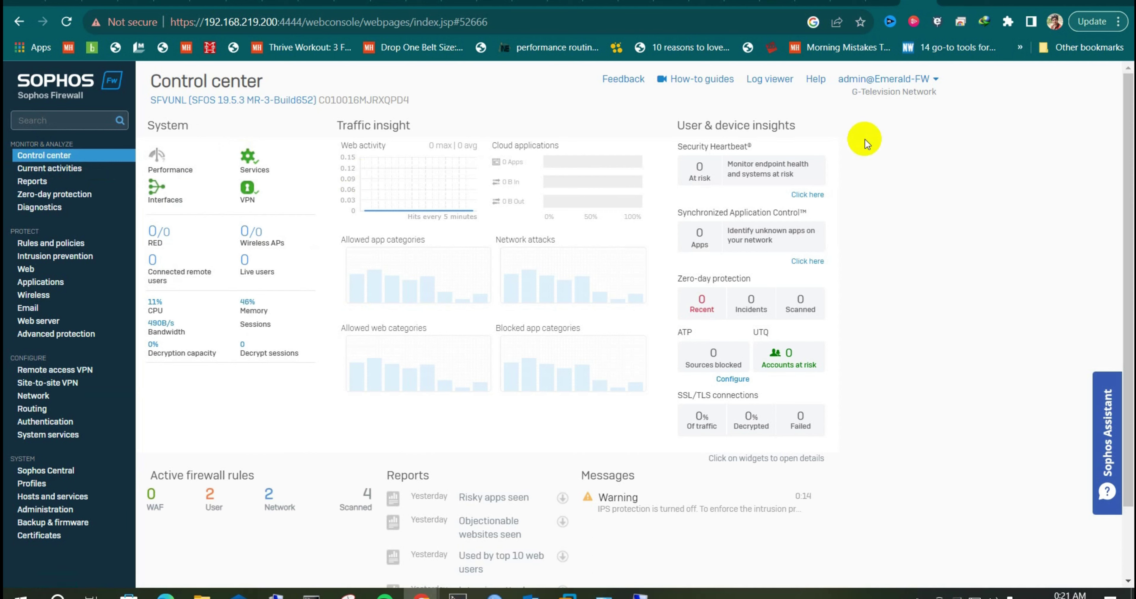
- Shut down the firewall device, giving "Some changes in interfaces" as the reason
{"action": "left_click", "coordinate": [936, 81]}
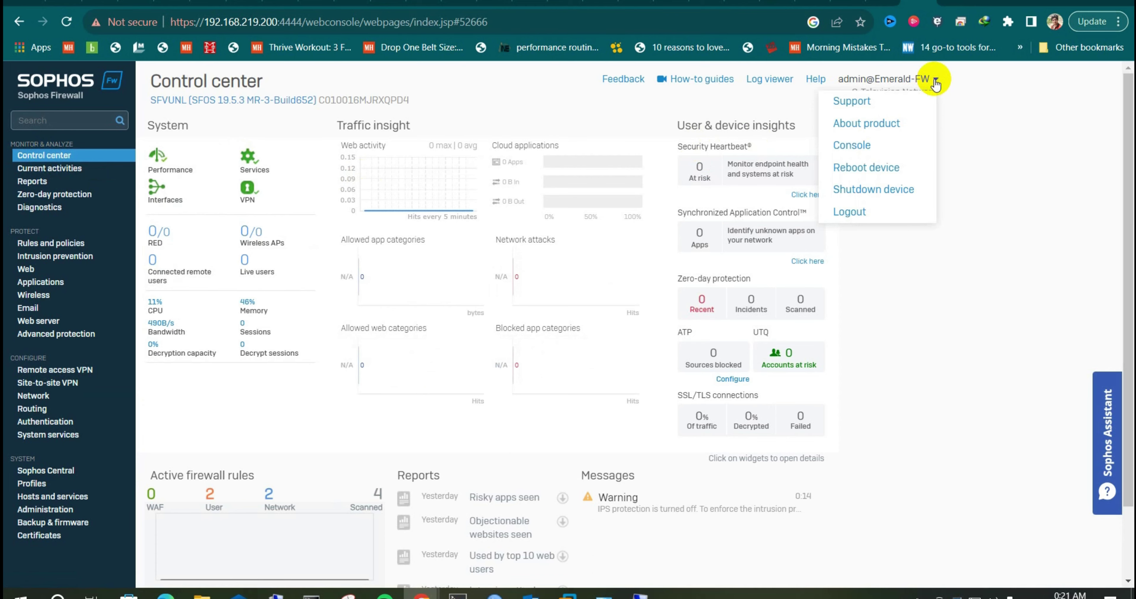
{"action": "left_click", "coordinate": [879, 192]}
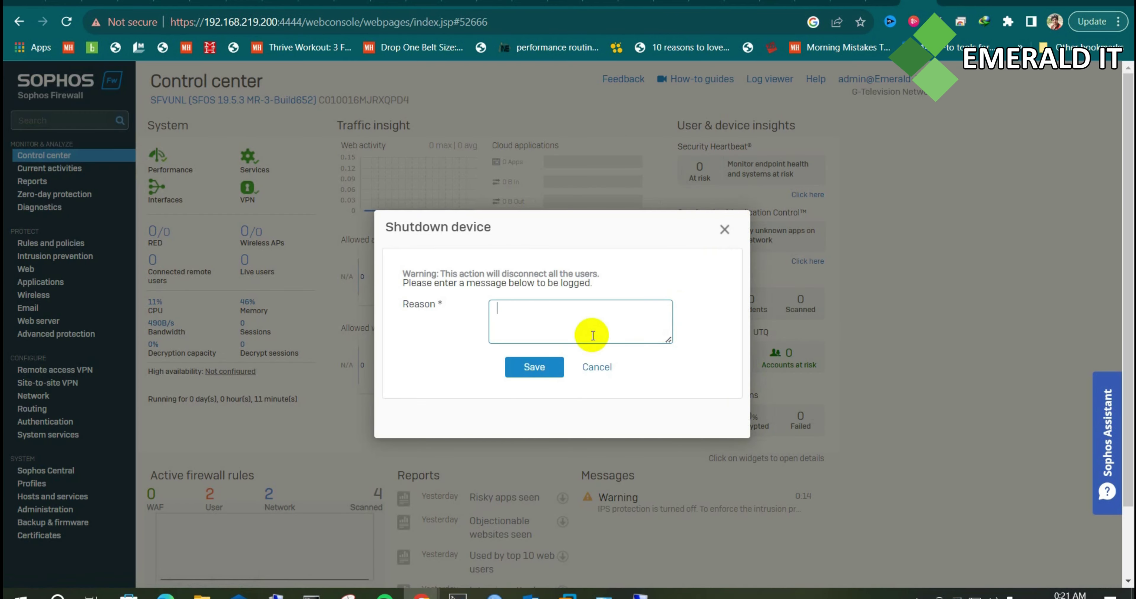
{"action": "left_click", "coordinate": [585, 327]}
{"action": "type", "text": "Chandi"}
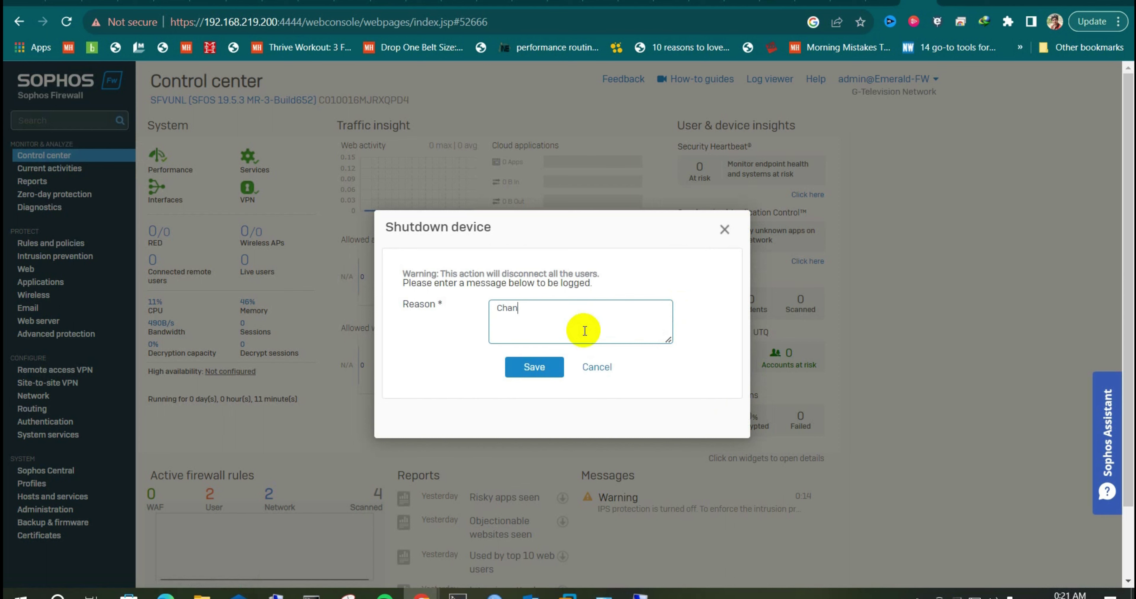
{"action": "type", "text": "Some changes in intert"}
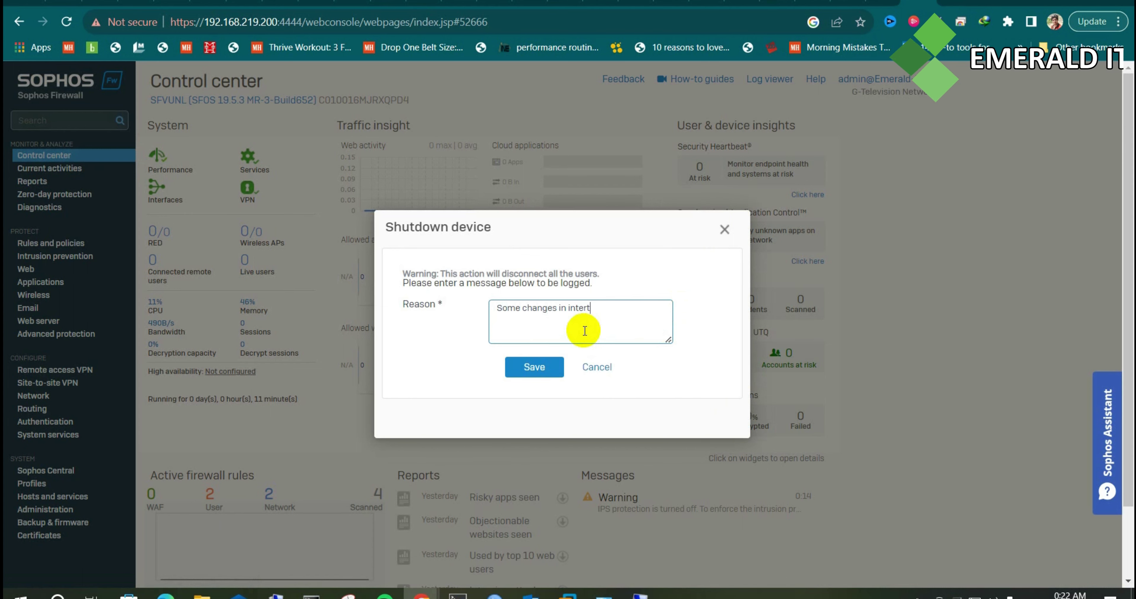
{"action": "key", "text": "BackSpace"}
{"action": "type", "text": "face"}
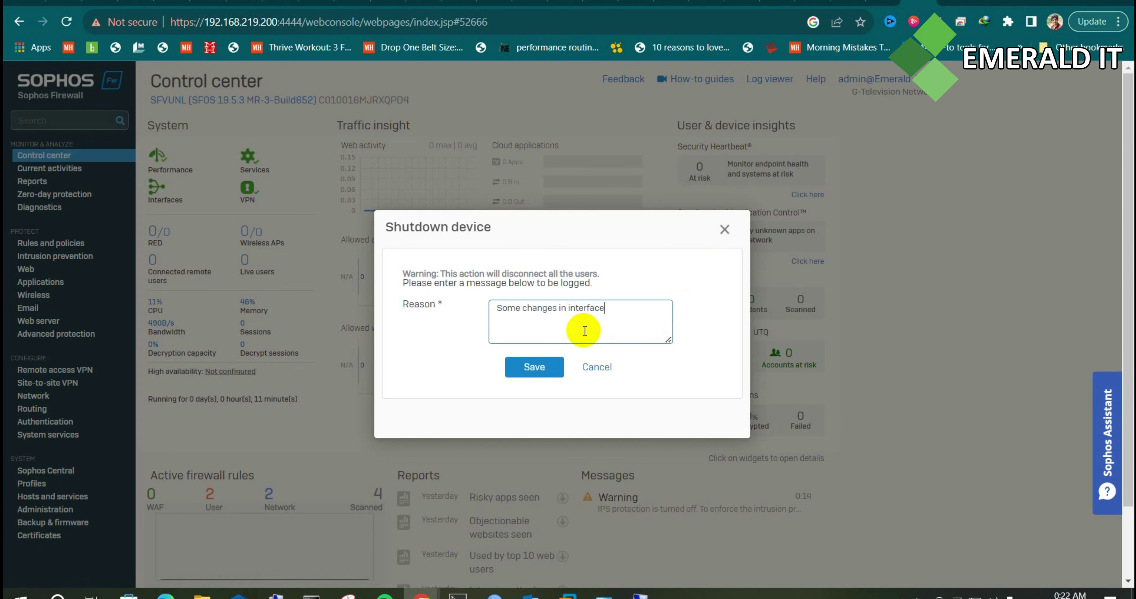
{"action": "type", "text": "s"}
{"action": "left_click", "coordinate": [522, 378]}
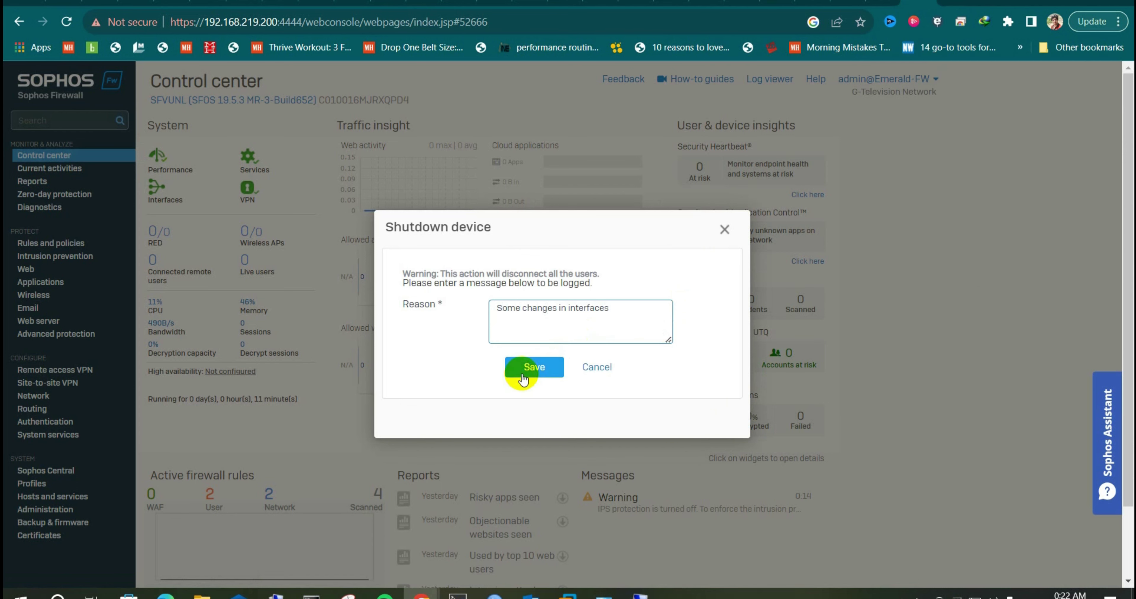
{"action": "left_click", "coordinate": [530, 338]}
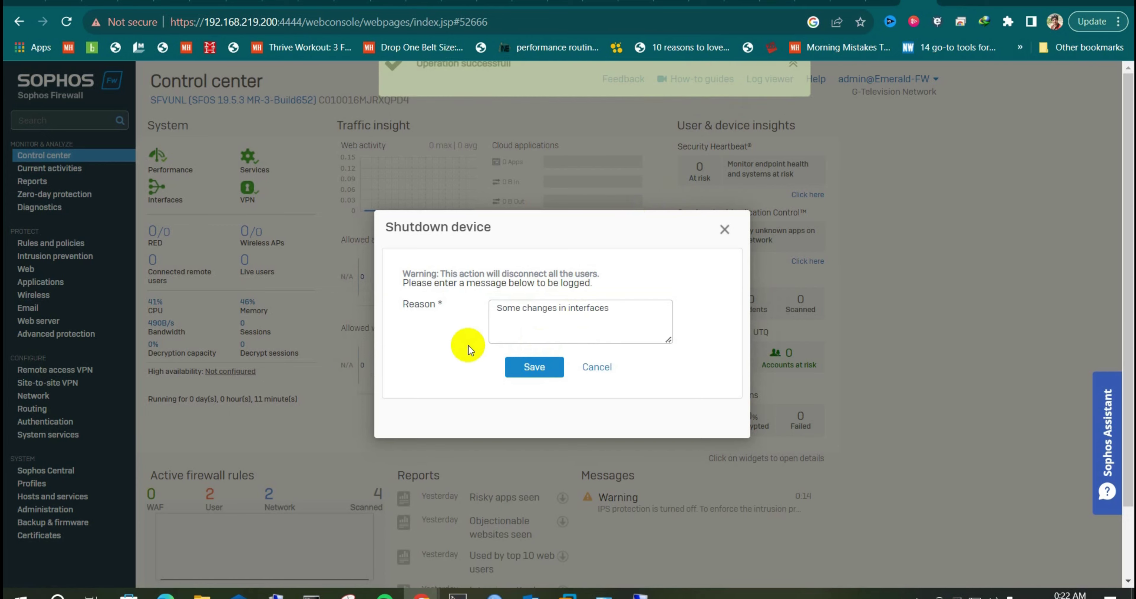
- Switch to Command Prompt to check the continuous ping to 192.168.219.200, and minimize its window
{"action": "left_click", "coordinate": [317, 591]}
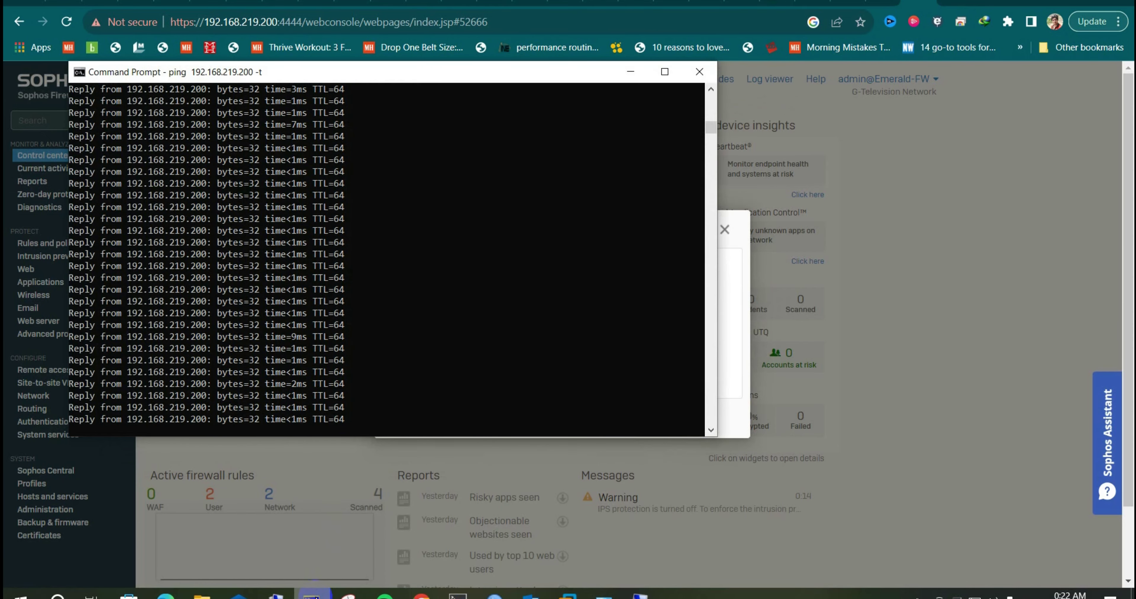
{"action": "left_click", "coordinate": [405, 252]}
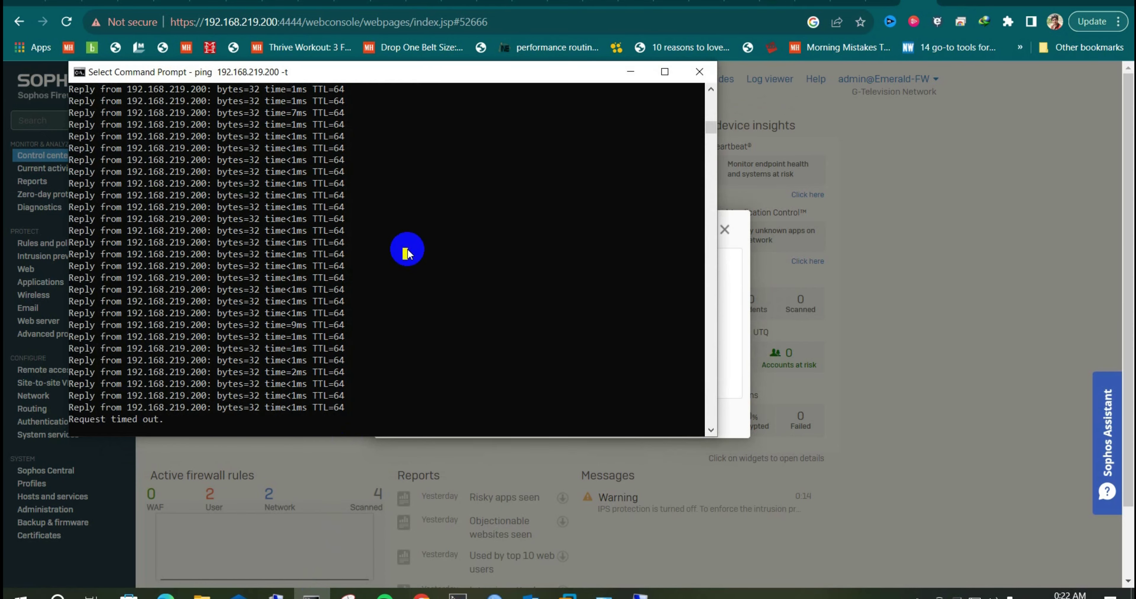
{"action": "left_click", "coordinate": [637, 77]}
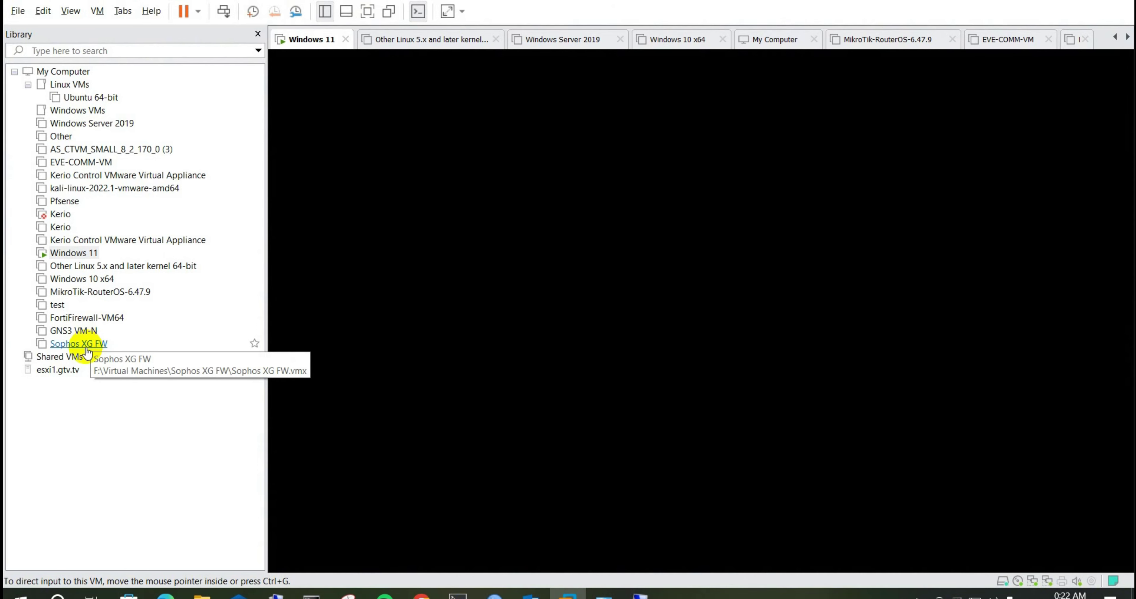
- In VMware Workstation, open the settings of the Sophos XG FW virtual machine and set Network Adapter 3 to NAT
{"action": "left_click", "coordinate": [84, 344]}
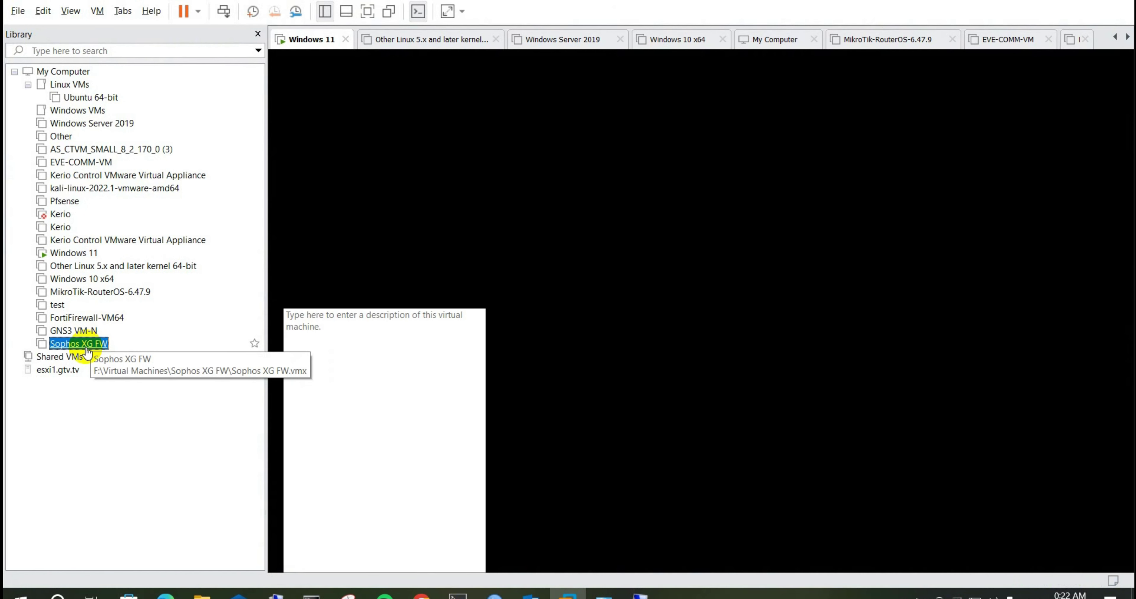
{"action": "left_click", "coordinate": [329, 109]}
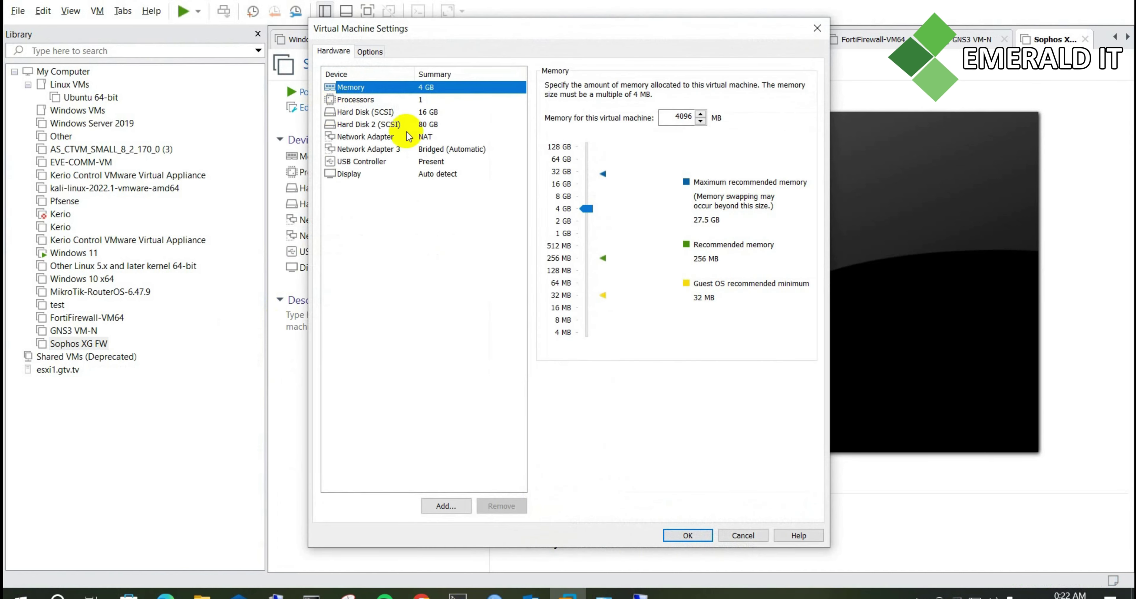
{"action": "left_click", "coordinate": [433, 150]}
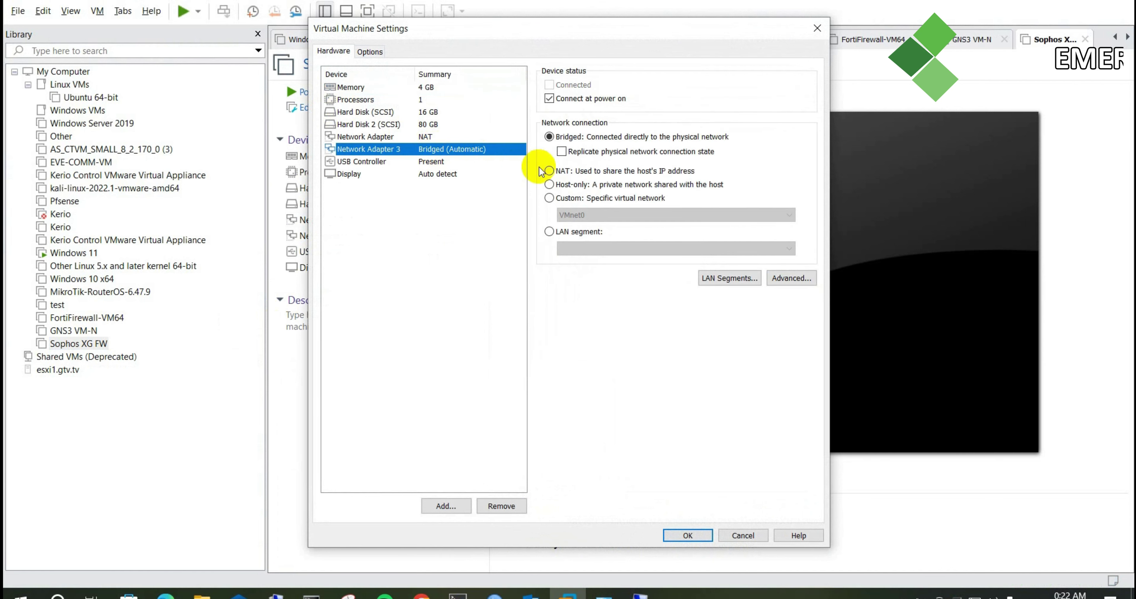
{"action": "left_click", "coordinate": [550, 171]}
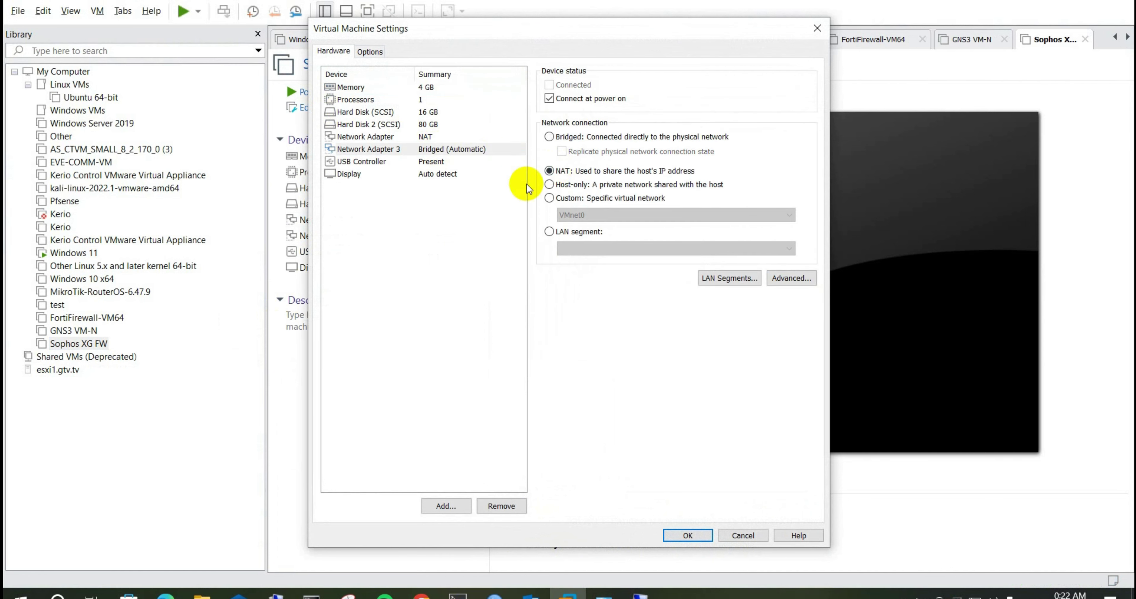
- Connect the first network adapter to the custom virtual network Sophos (Host-only) and save the virtual machine settings
{"action": "left_click", "coordinate": [453, 139]}
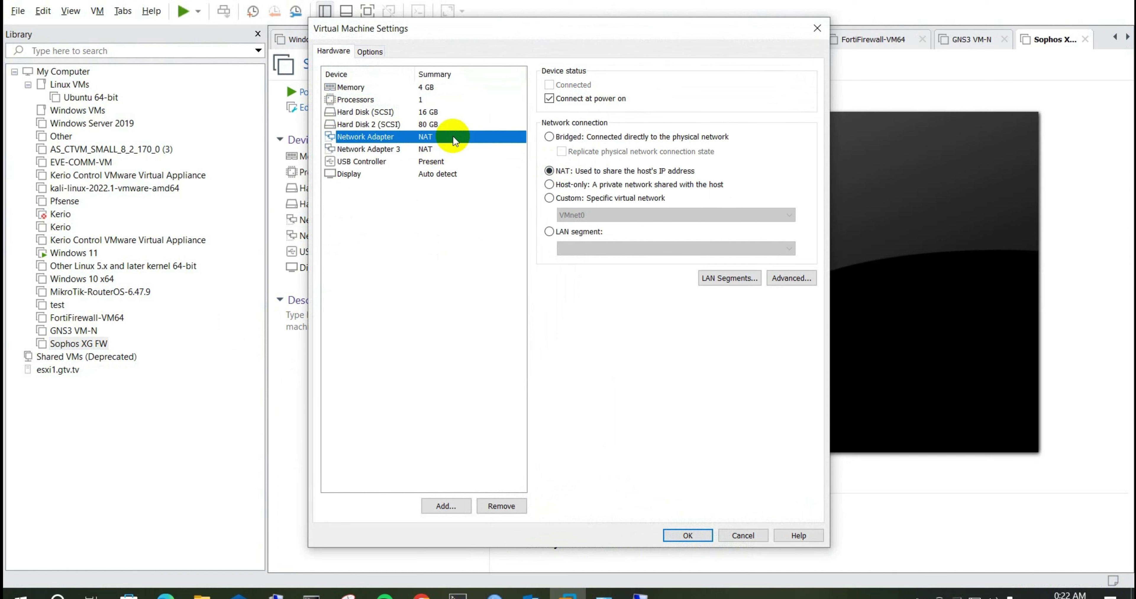
{"action": "left_click", "coordinate": [561, 201]}
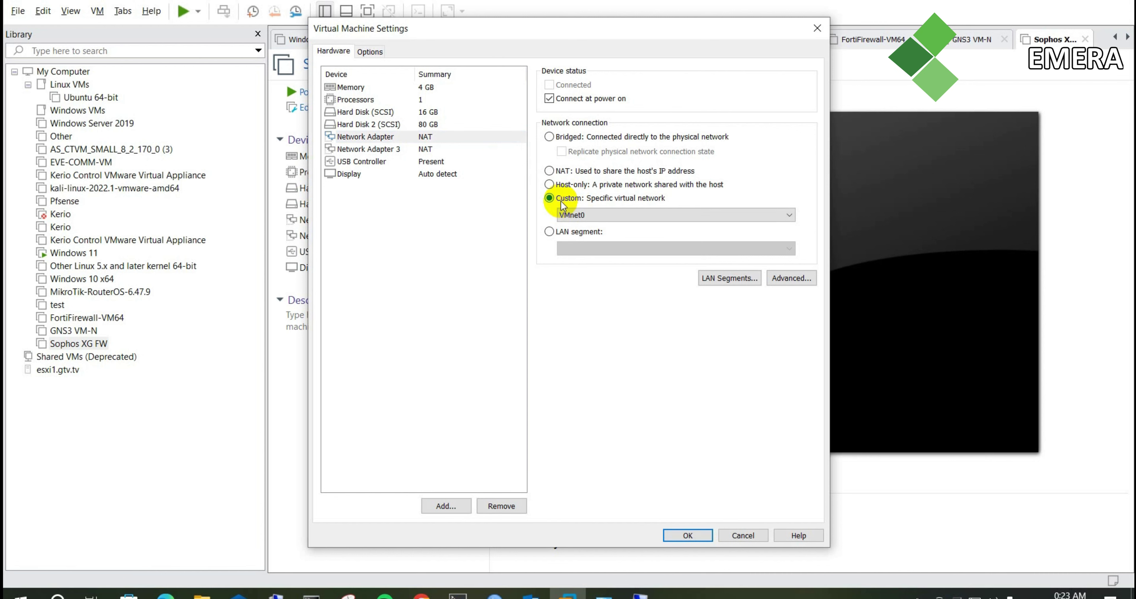
{"action": "left_click", "coordinate": [572, 216]}
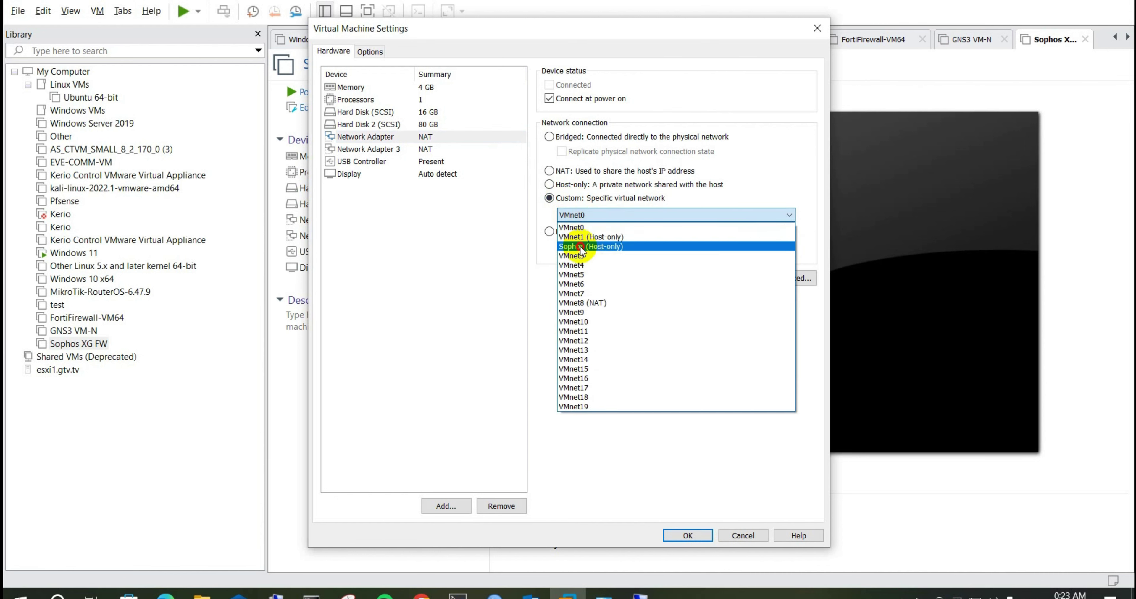
{"action": "left_click", "coordinate": [581, 246]}
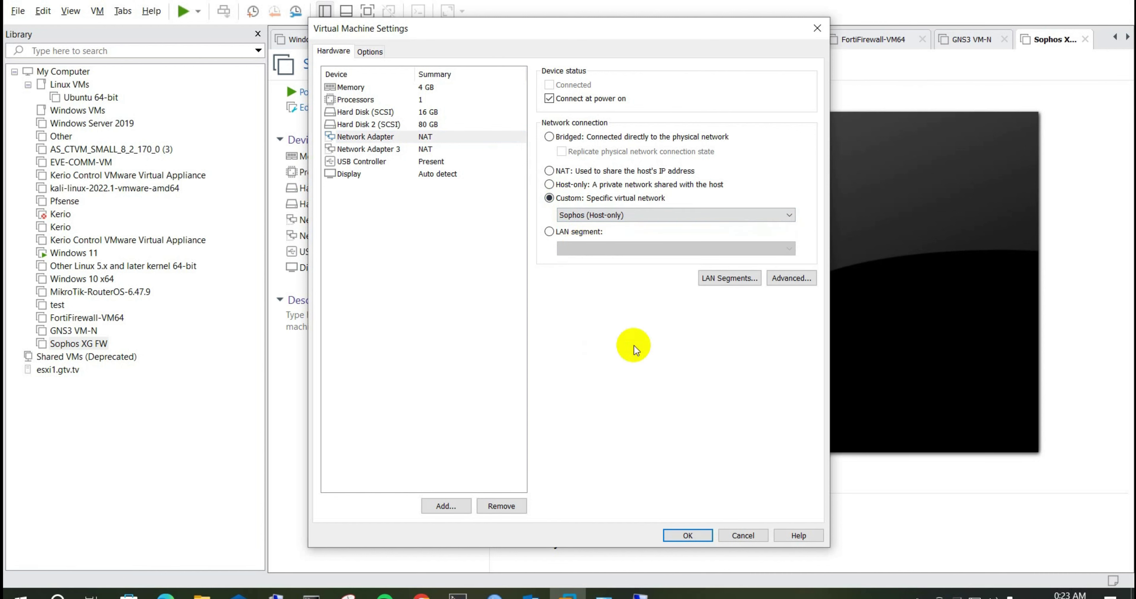
{"action": "left_click", "coordinate": [686, 535]}
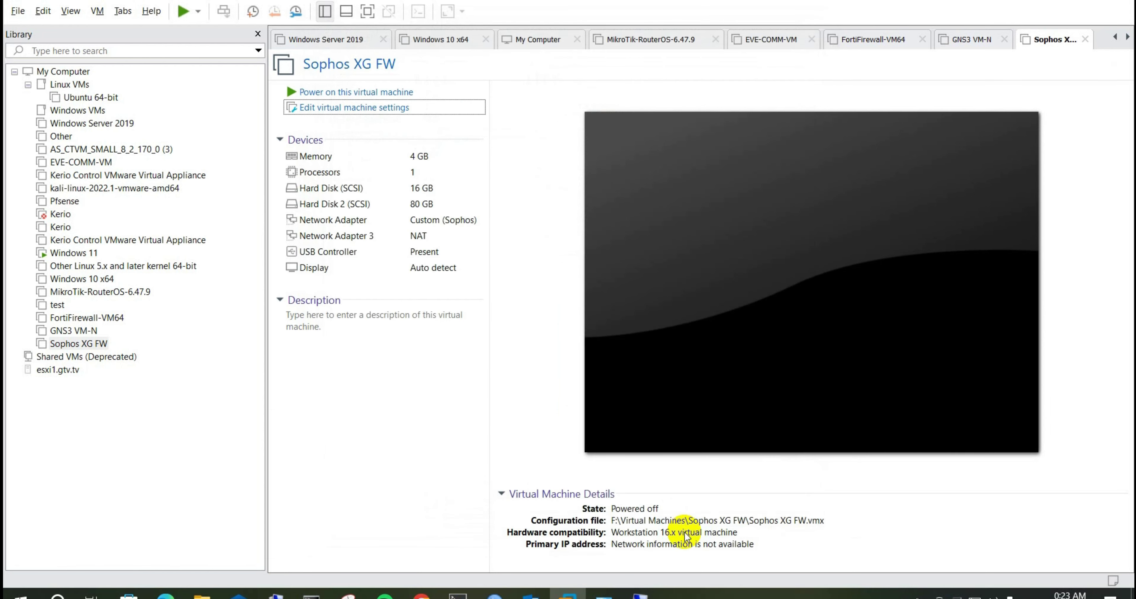